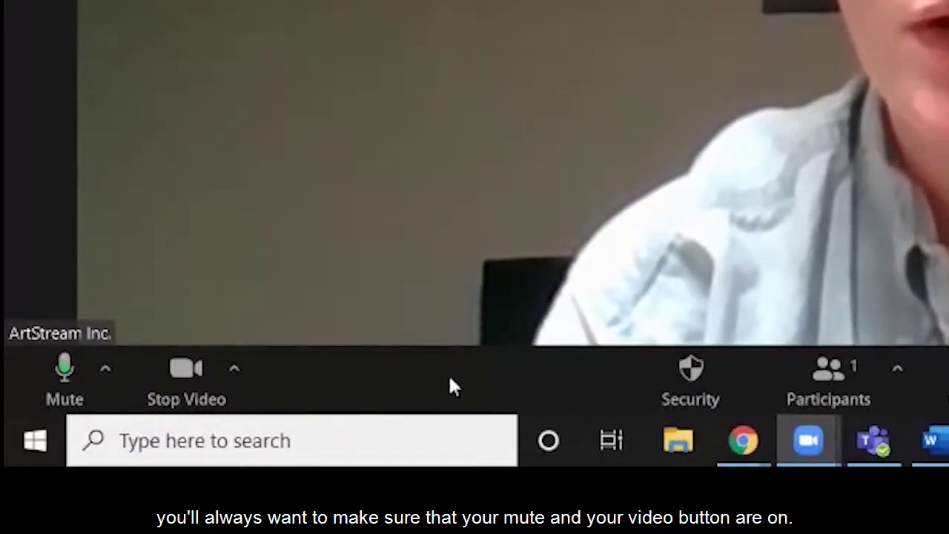
Mute the microphone and turn off the camera, then unmute and turn the camera back on
{"action": "left_click", "coordinate": [63, 374]}
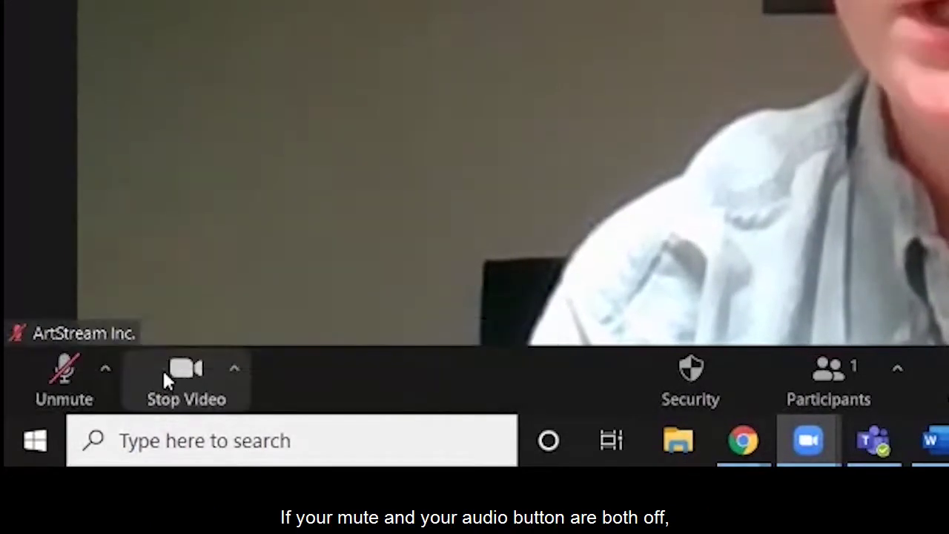
{"action": "left_click", "coordinate": [164, 374]}
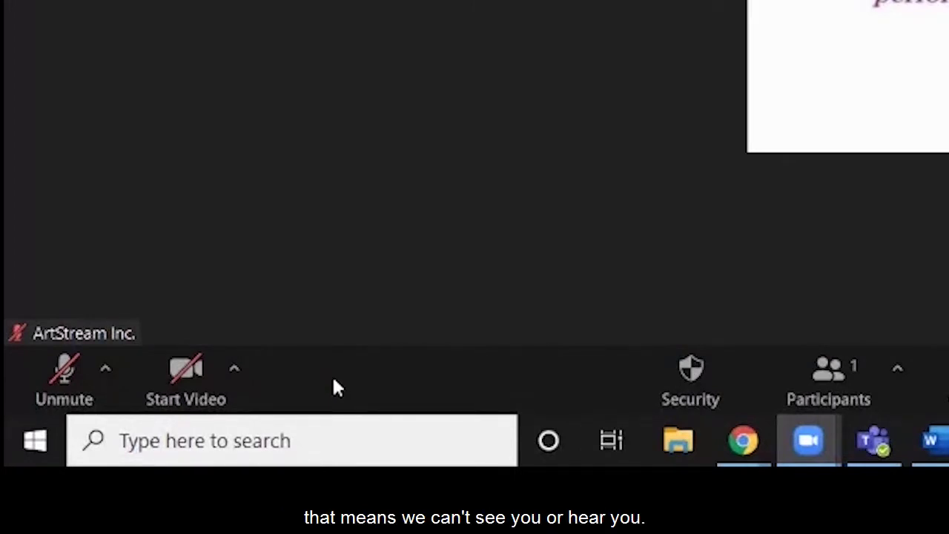
{"action": "left_click", "coordinate": [51, 373]}
{"action": "left_click", "coordinate": [178, 385]}
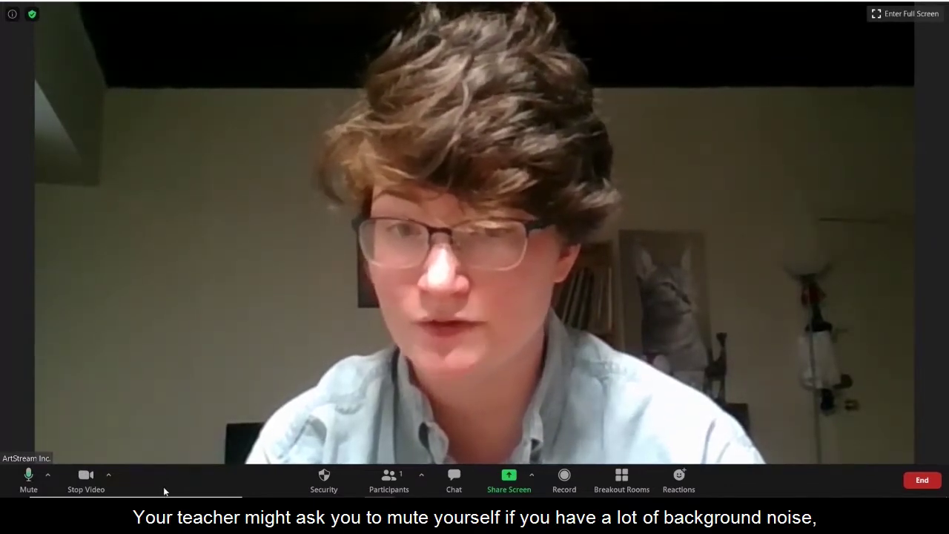
Leave the microphone muted and cycle the camera off and back on
{"action": "left_click", "coordinate": [14, 486]}
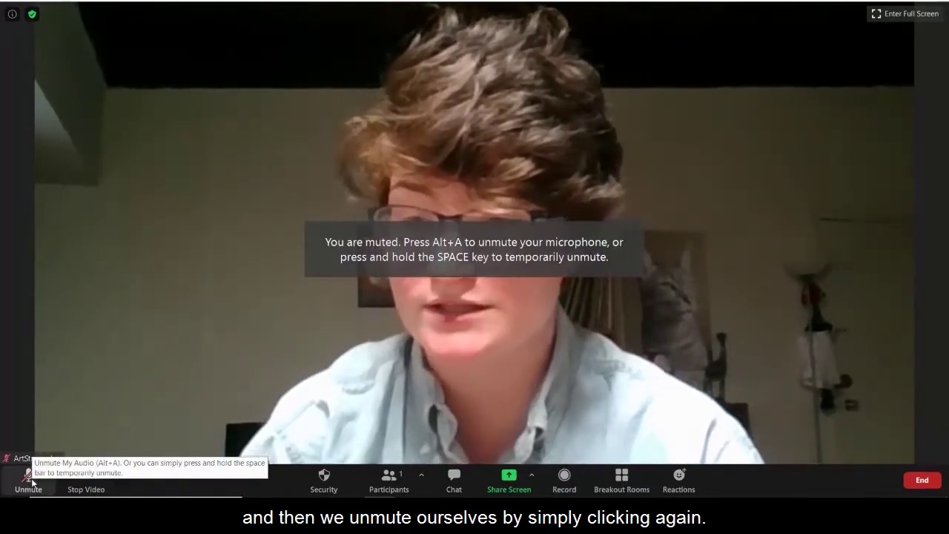
{"action": "left_click", "coordinate": [29, 481]}
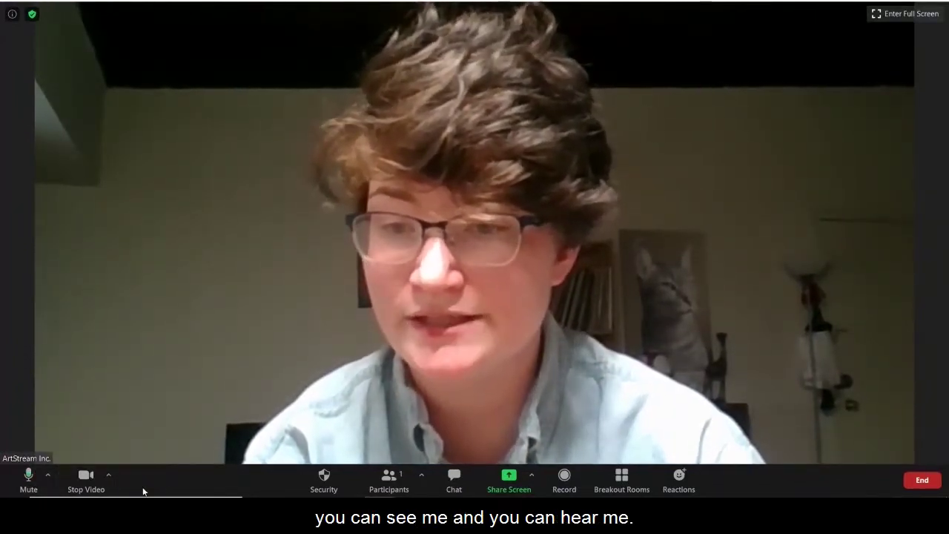
{"action": "left_click", "coordinate": [28, 478]}
{"action": "left_click", "coordinate": [83, 482]}
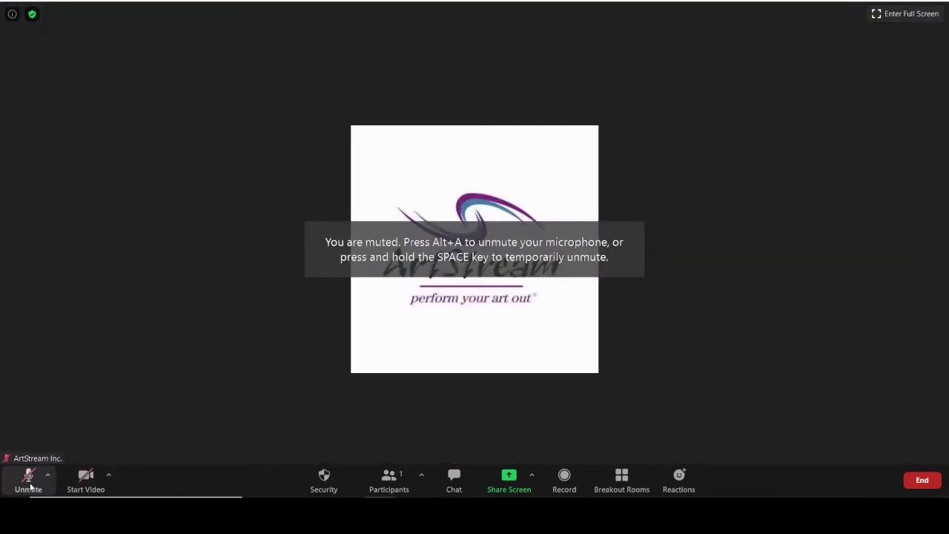
{"action": "left_click", "coordinate": [81, 484]}
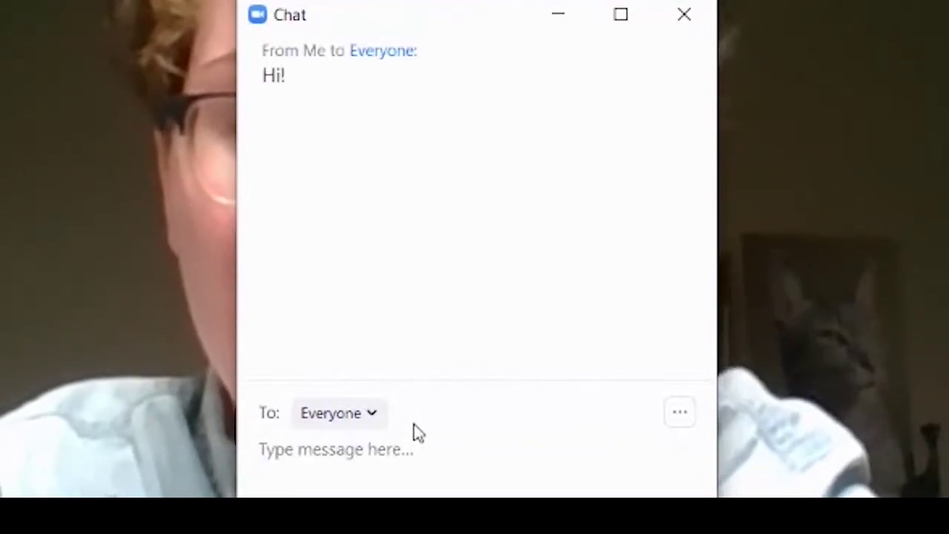
Address the chat privately to one participant and type a greeting with their name
{"action": "left_click", "coordinate": [371, 415]}
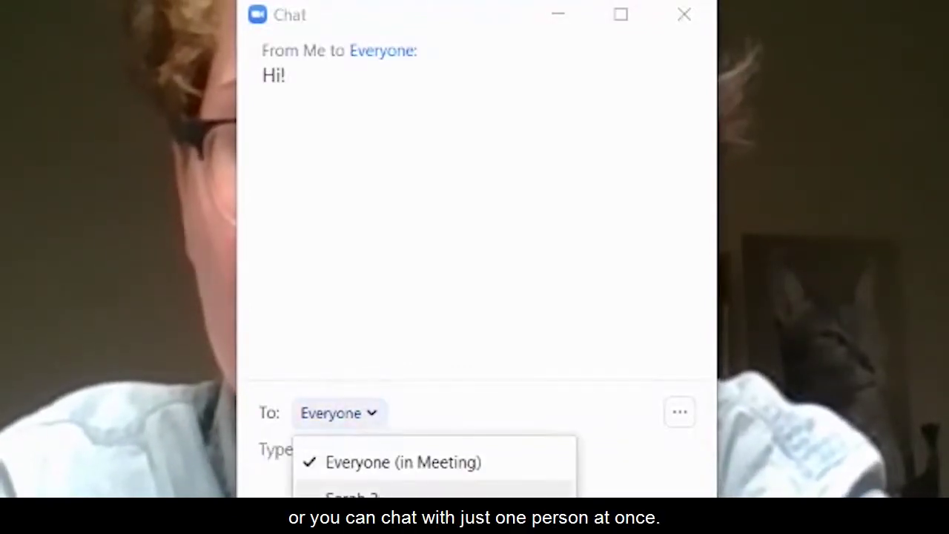
{"action": "left_click", "coordinate": [381, 495]}
{"action": "type", "text": "Hi Sara"}
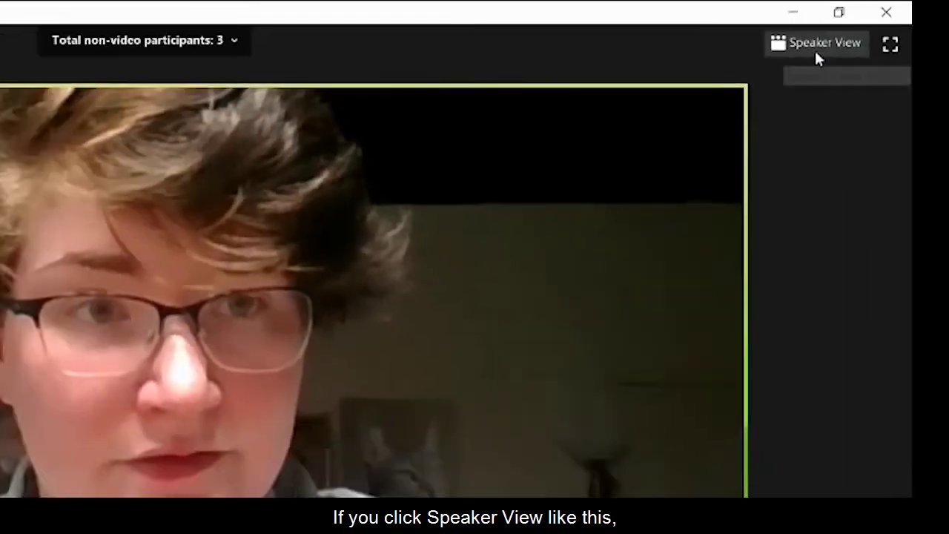
Switch the meeting from speaker view to gallery view to see everyone
{"action": "left_click", "coordinate": [654, 125]}
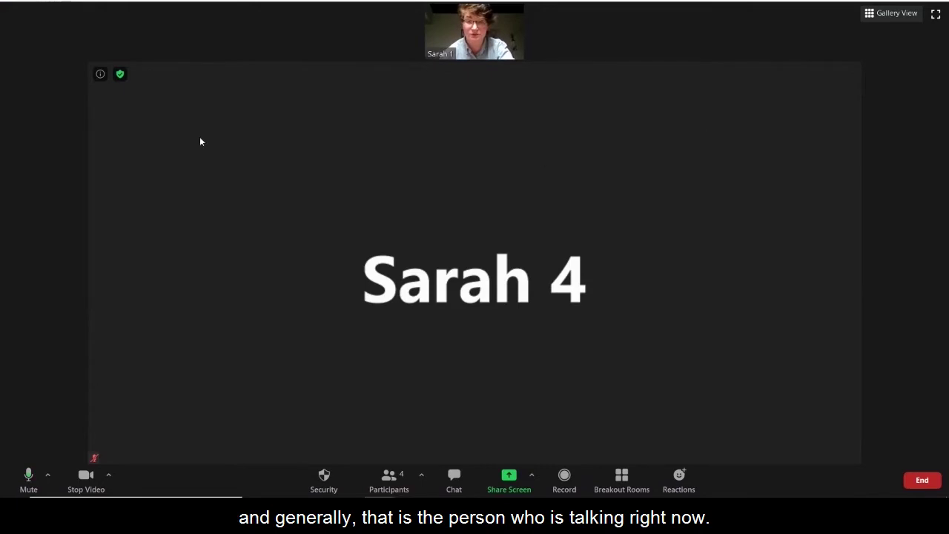
{"action": "left_click", "coordinate": [895, 18]}
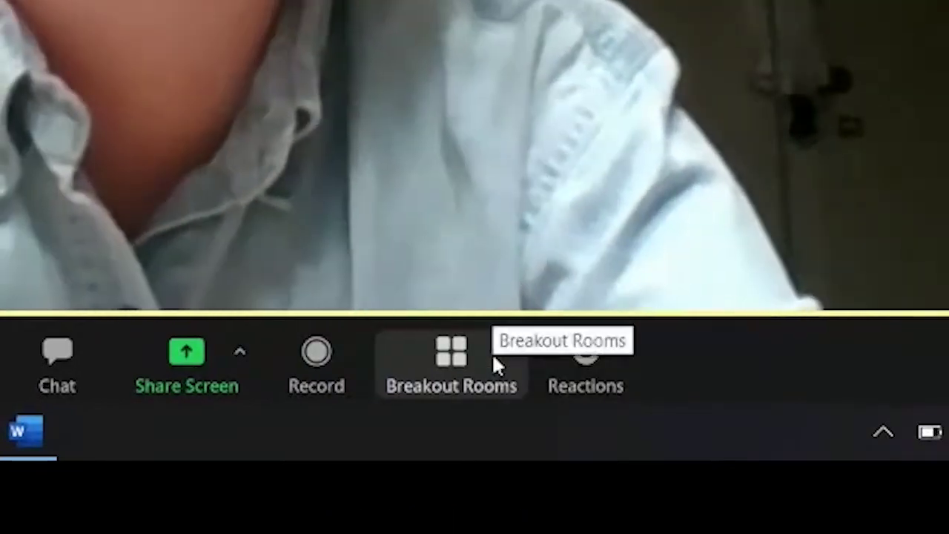
Create 2 breakout rooms with participants assigned manually
{"action": "left_click", "coordinate": [495, 364]}
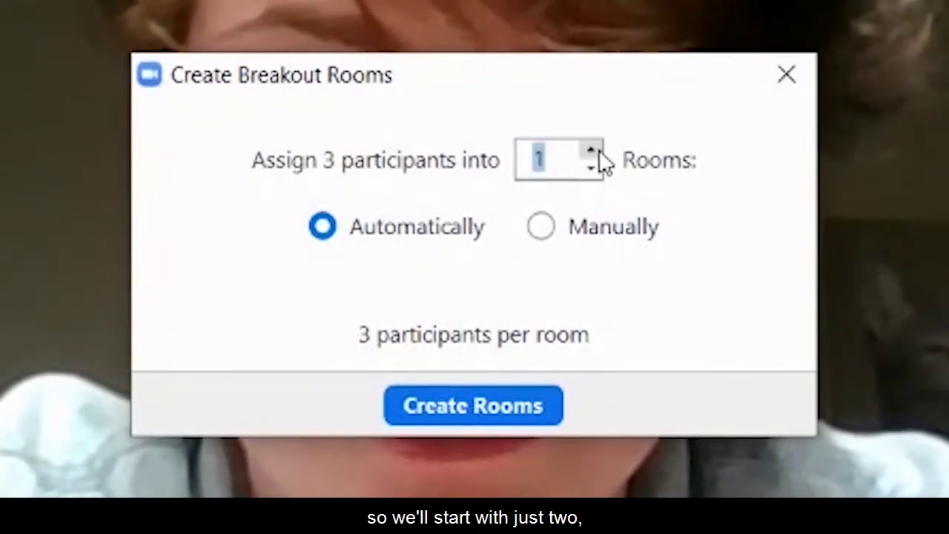
{"action": "left_click", "coordinate": [599, 152]}
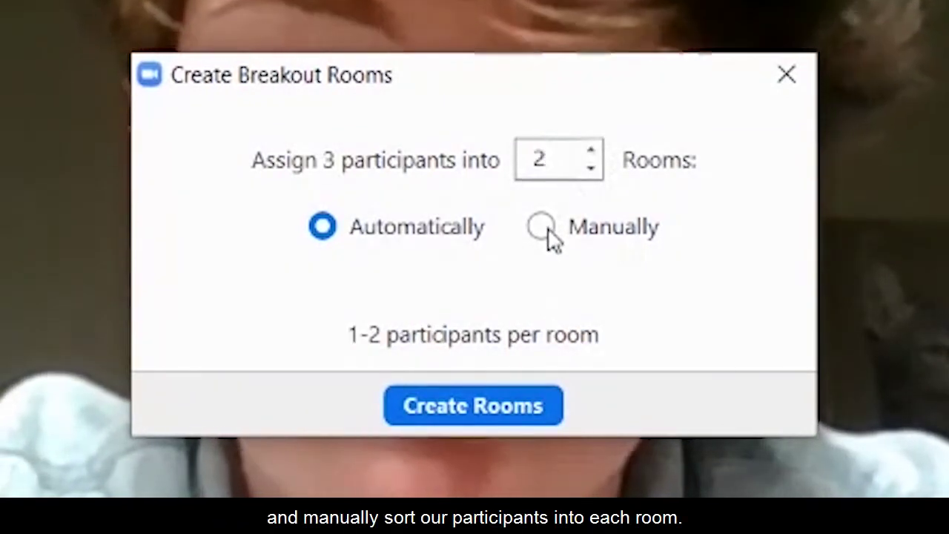
{"action": "left_click", "coordinate": [545, 231]}
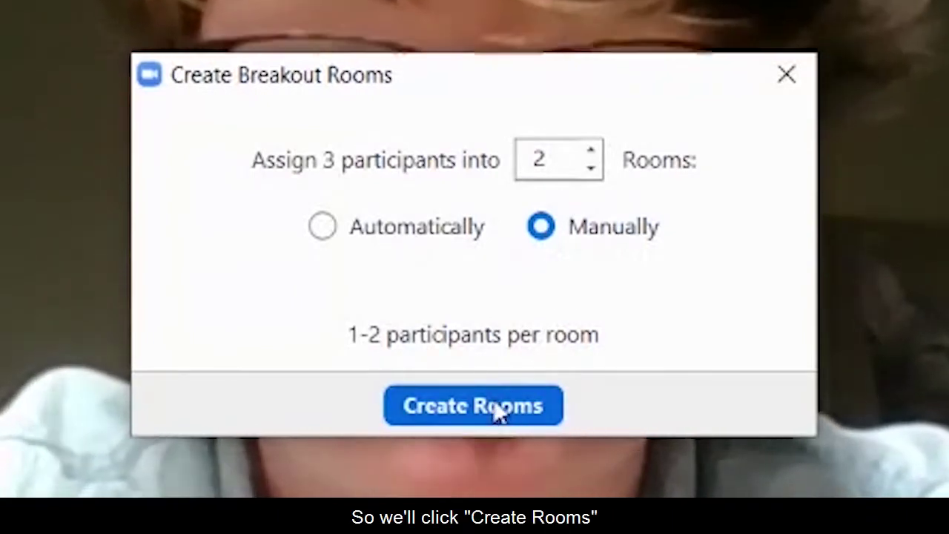
{"action": "left_click", "coordinate": [495, 408]}
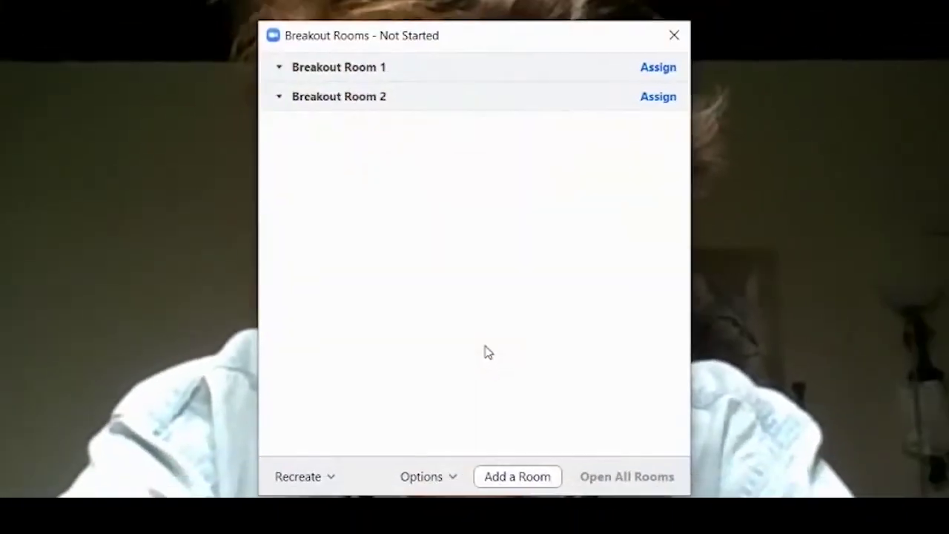
Assign two participants to Breakout Room 1 and check the assignment list for Room 2
{"action": "mouse_move", "coordinate": [289, 70]}
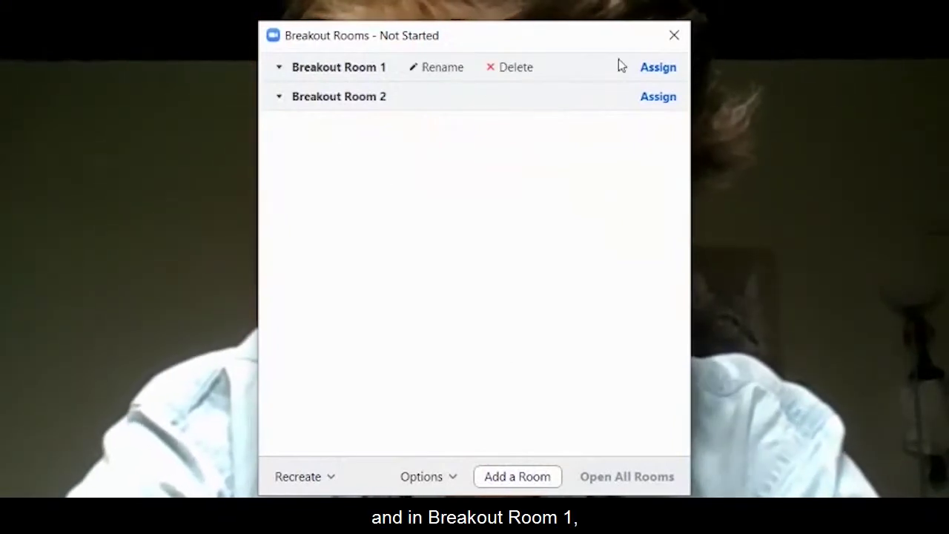
{"action": "left_click", "coordinate": [656, 67]}
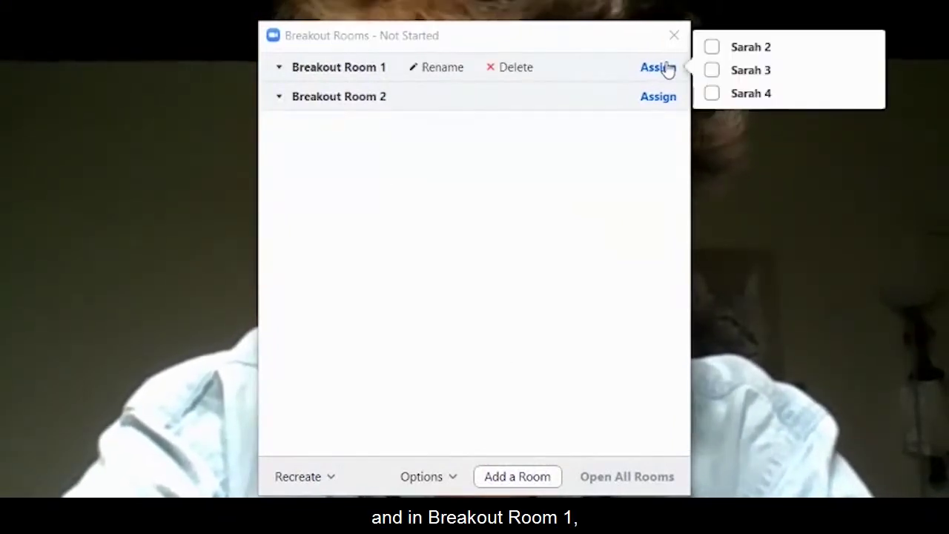
{"action": "left_click", "coordinate": [742, 52]}
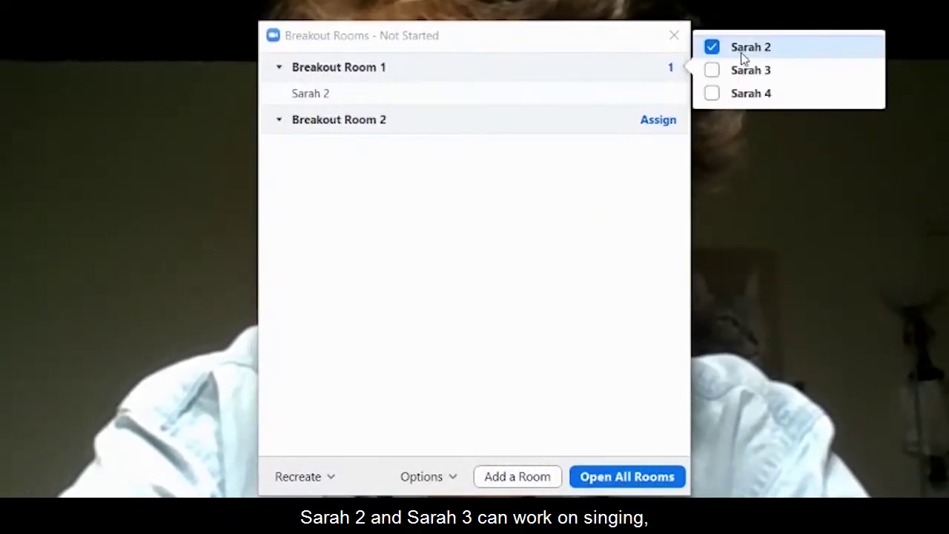
{"action": "left_click", "coordinate": [746, 73]}
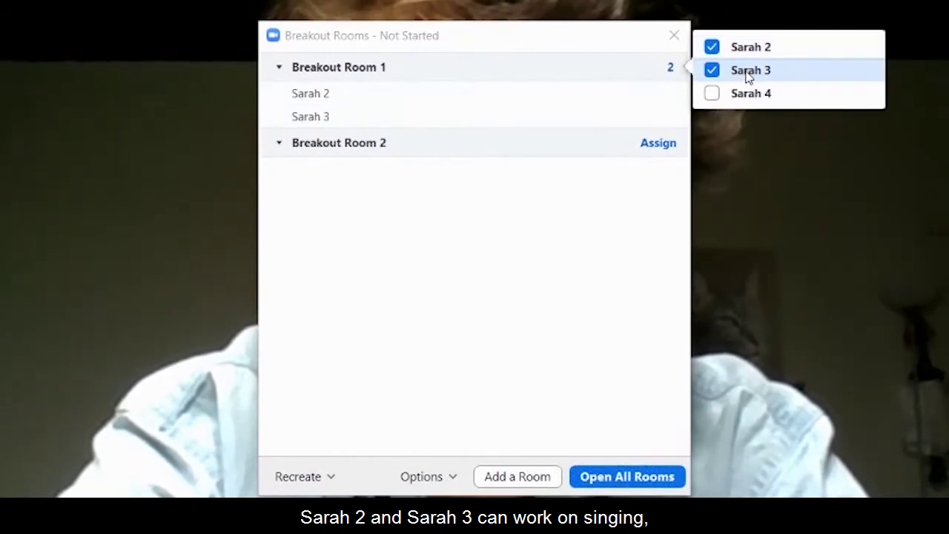
{"action": "left_click", "coordinate": [447, 238]}
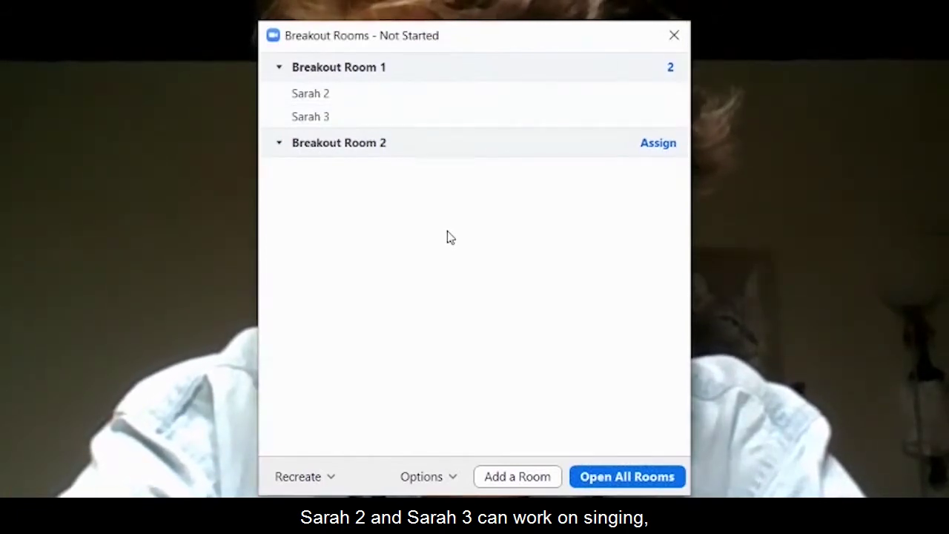
{"action": "left_click", "coordinate": [653, 156]}
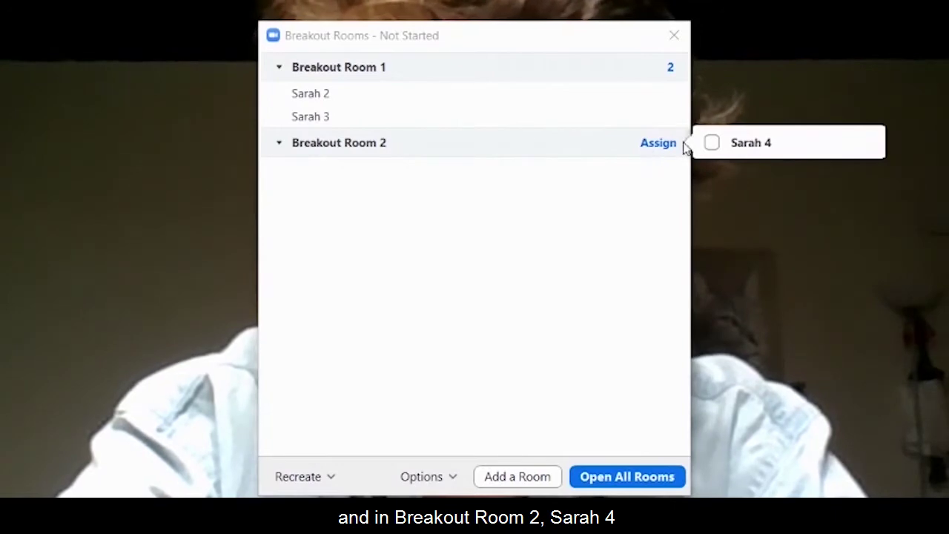
{"action": "left_click", "coordinate": [538, 276]}
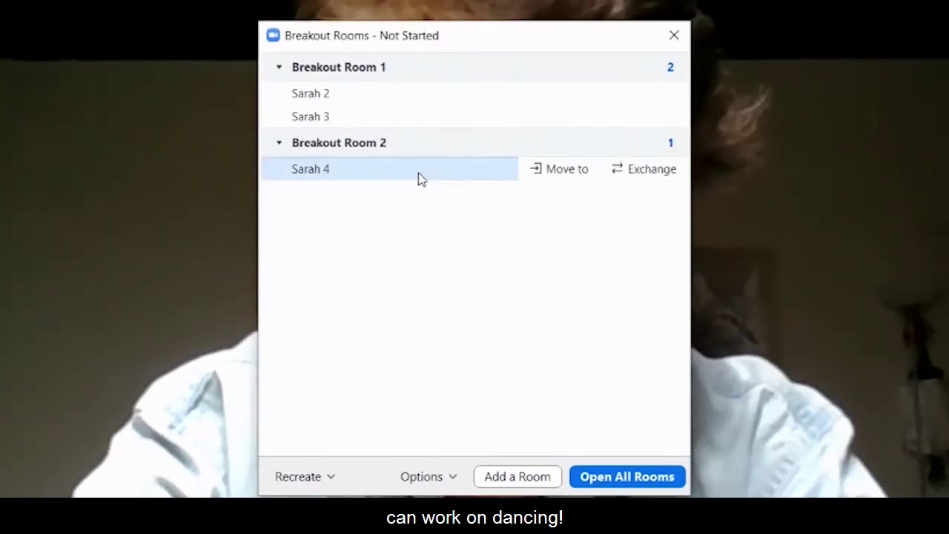
Rename the breakout rooms to Singing and Dancing
{"action": "mouse_move", "coordinate": [344, 176]}
{"action": "mouse_move", "coordinate": [334, 67]}
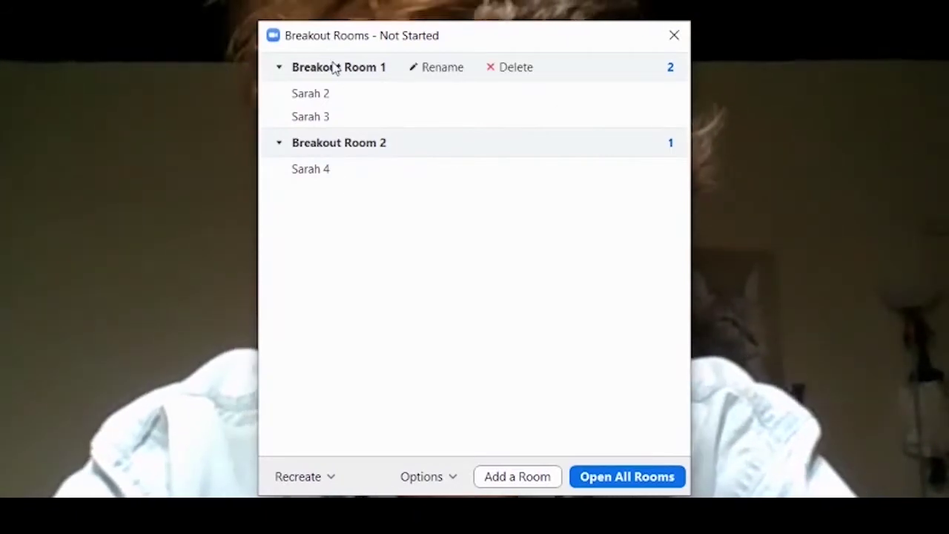
{"action": "left_click", "coordinate": [423, 67]}
{"action": "type", "text": "Singing"}
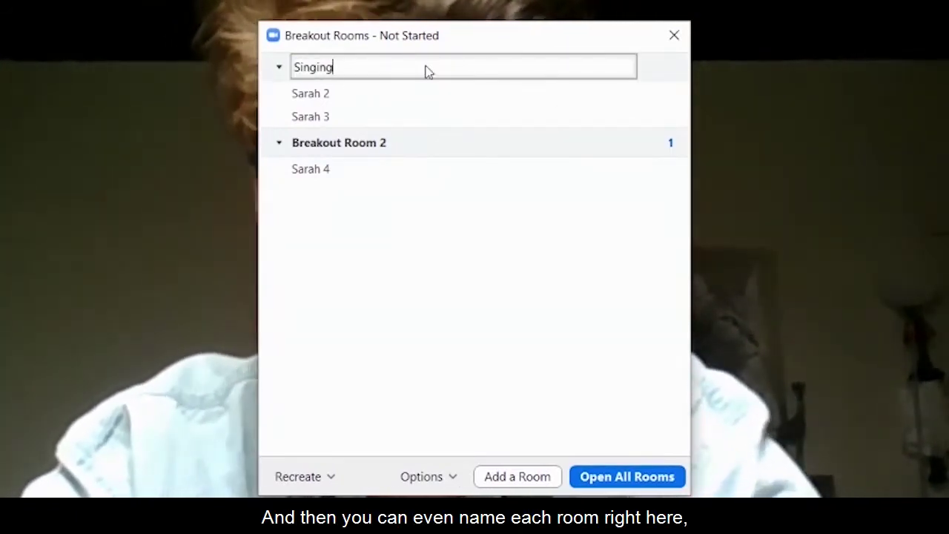
{"action": "key", "text": "Return"}
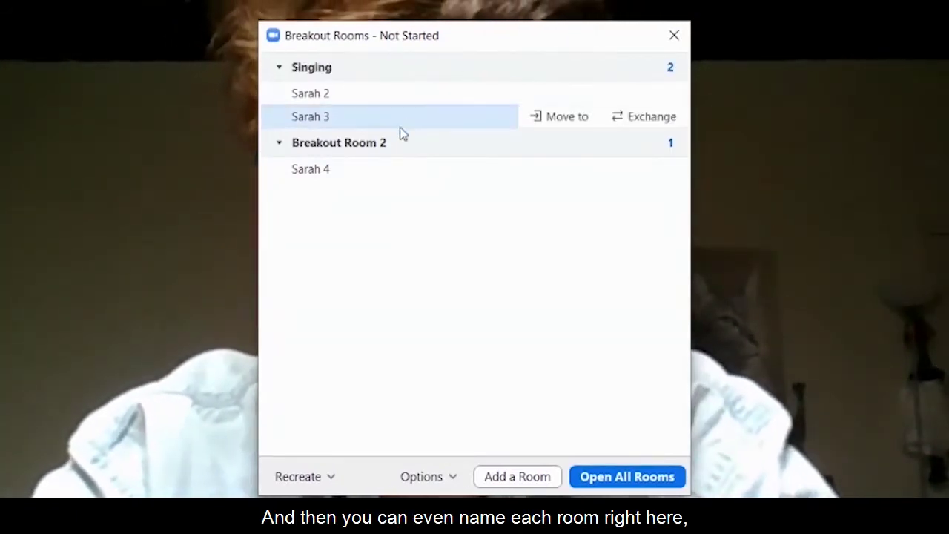
{"action": "left_click", "coordinate": [427, 149]}
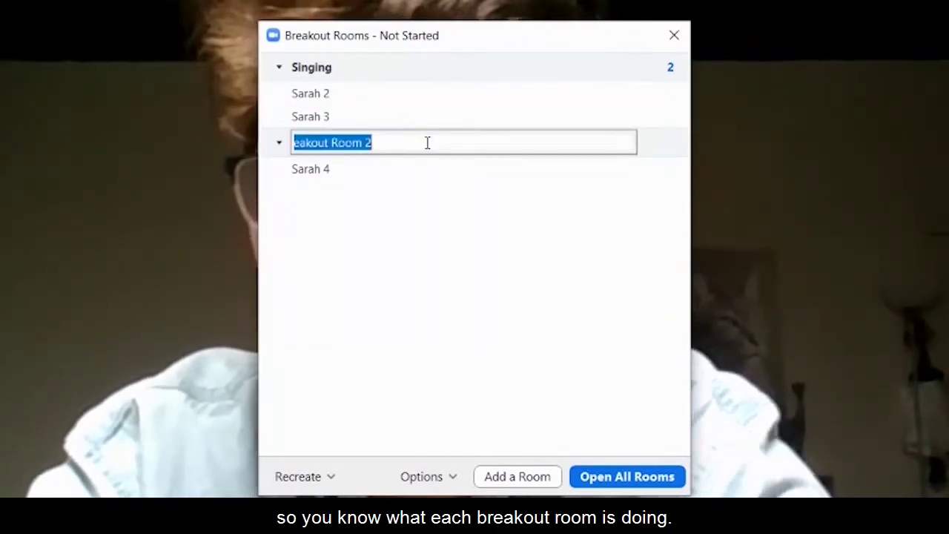
{"action": "key", "text": "Return"}
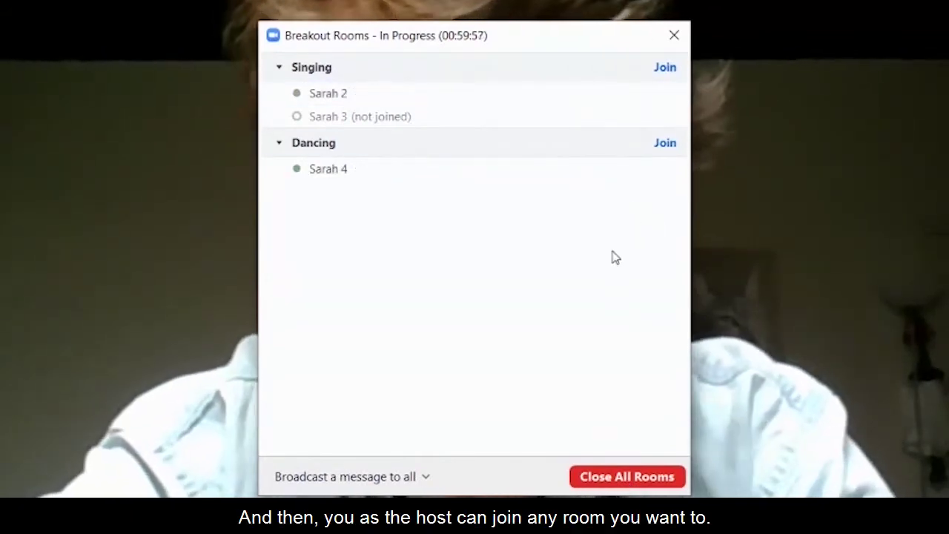
Join the Dancing breakout room and confirm with Yes
{"action": "left_click", "coordinate": [665, 144]}
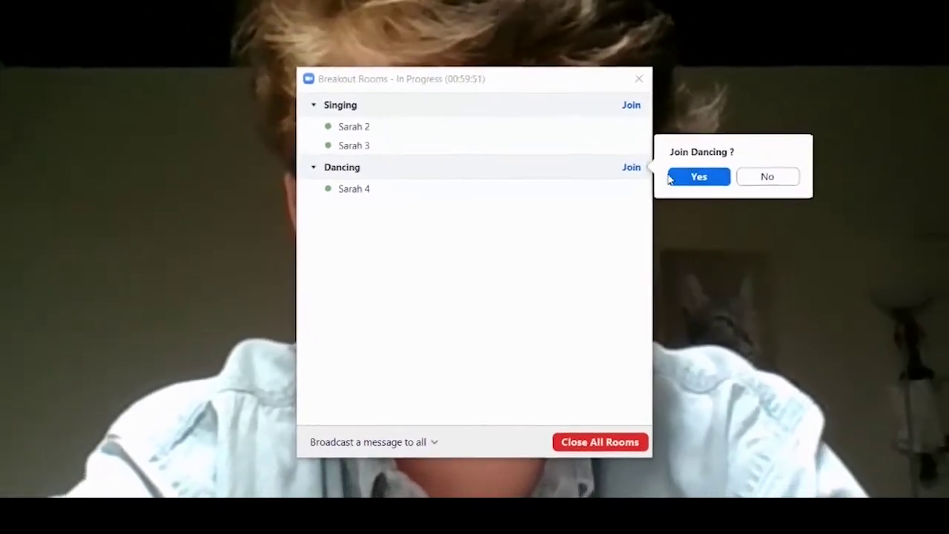
{"action": "left_click", "coordinate": [665, 189]}
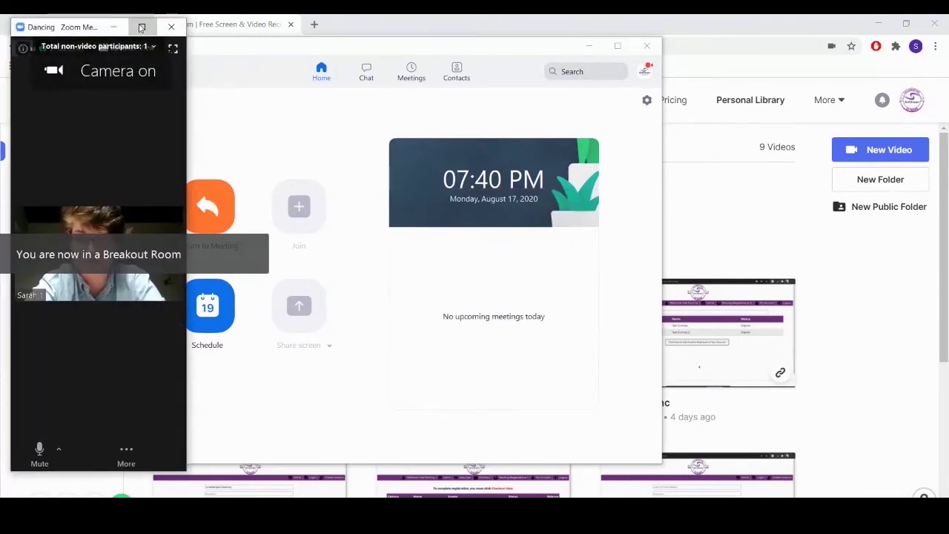
Maximize the room window, leave the Dancing room for the main session, and reopen breakout rooms
{"action": "left_click", "coordinate": [140, 28]}
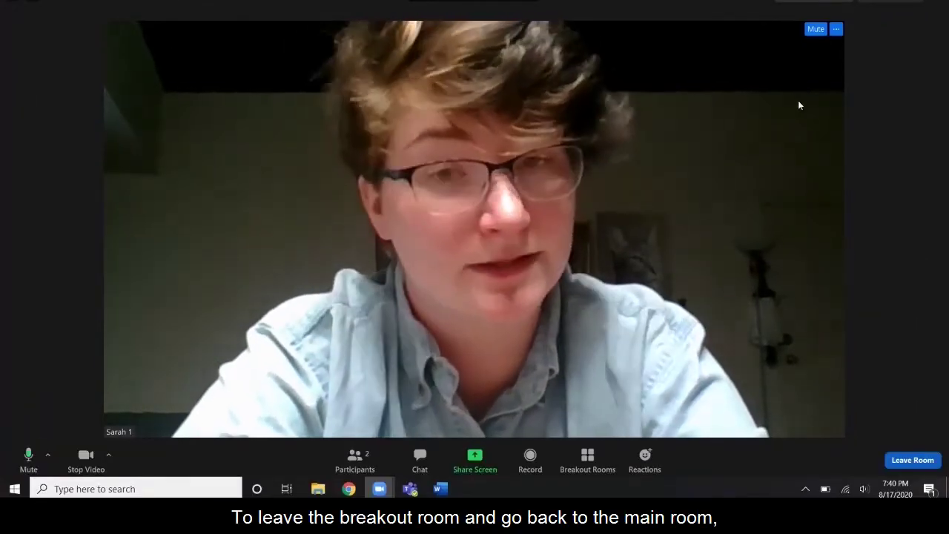
{"action": "left_click", "coordinate": [918, 463]}
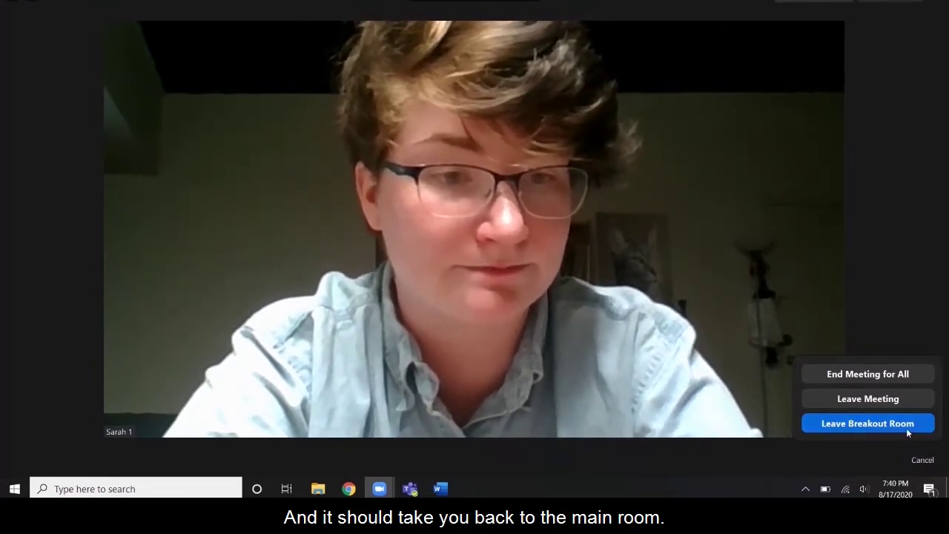
{"action": "left_click", "coordinate": [906, 428]}
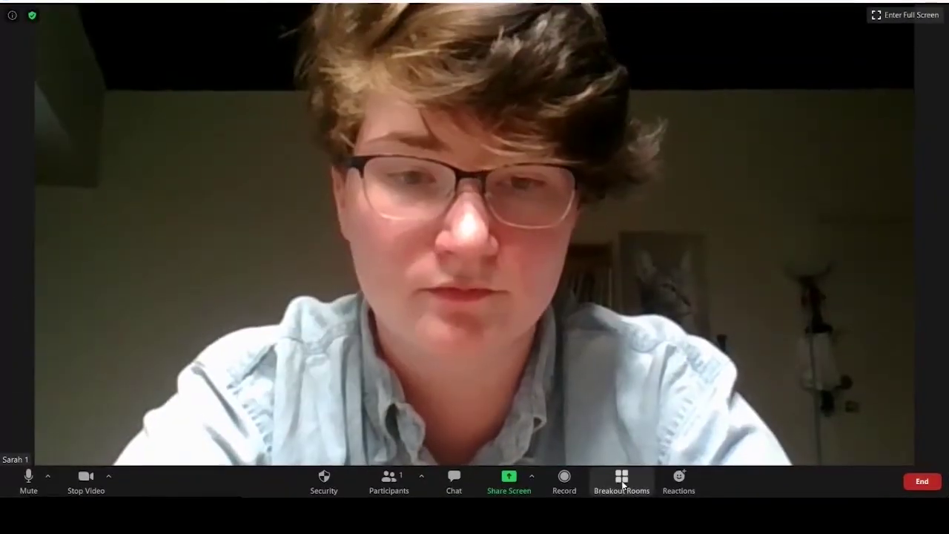
{"action": "left_click", "coordinate": [621, 457]}
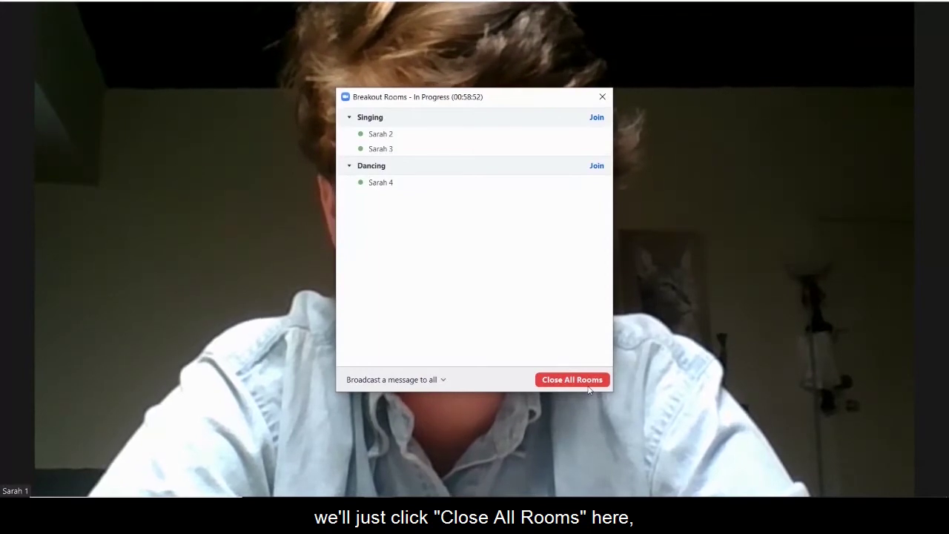
Close all breakout rooms and dismiss the Breakout Rooms overview
{"action": "left_click", "coordinate": [588, 387]}
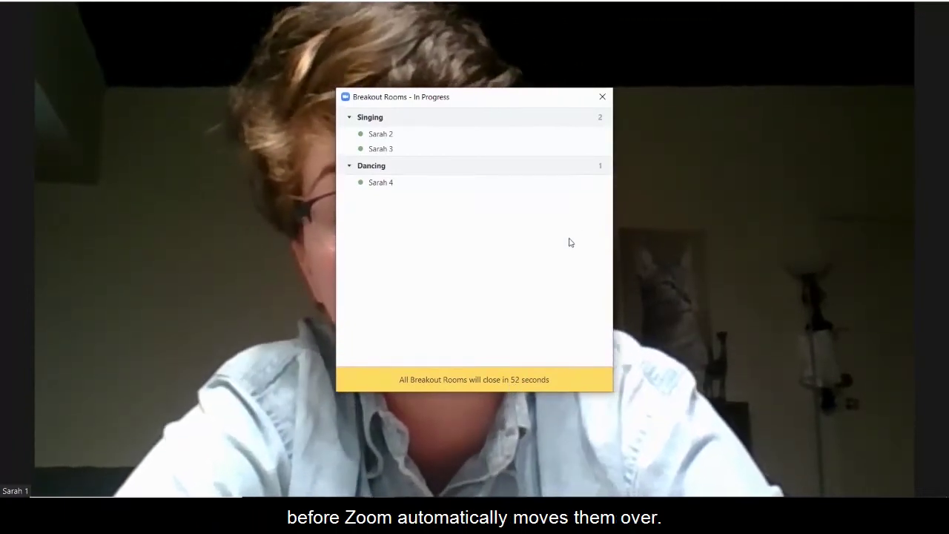
{"action": "left_click", "coordinate": [602, 96]}
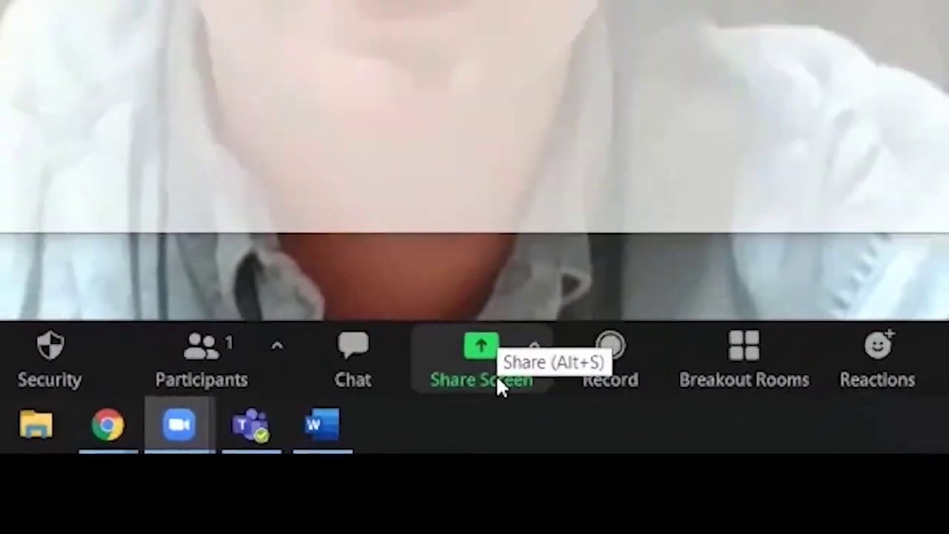
Select Music or Computer Sound Only under Advanced, then choose Whiteboard under Basic
{"action": "left_click", "coordinate": [497, 381]}
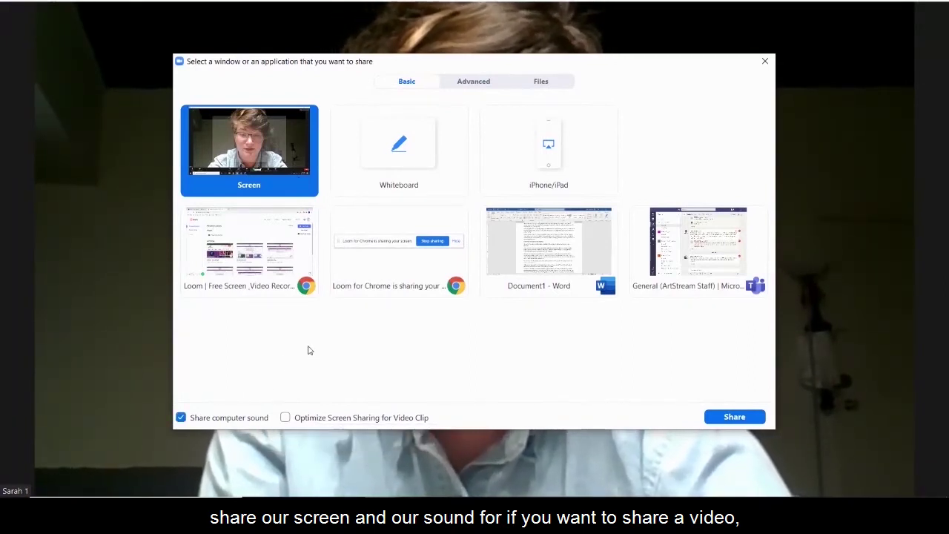
{"action": "left_click", "coordinate": [478, 83]}
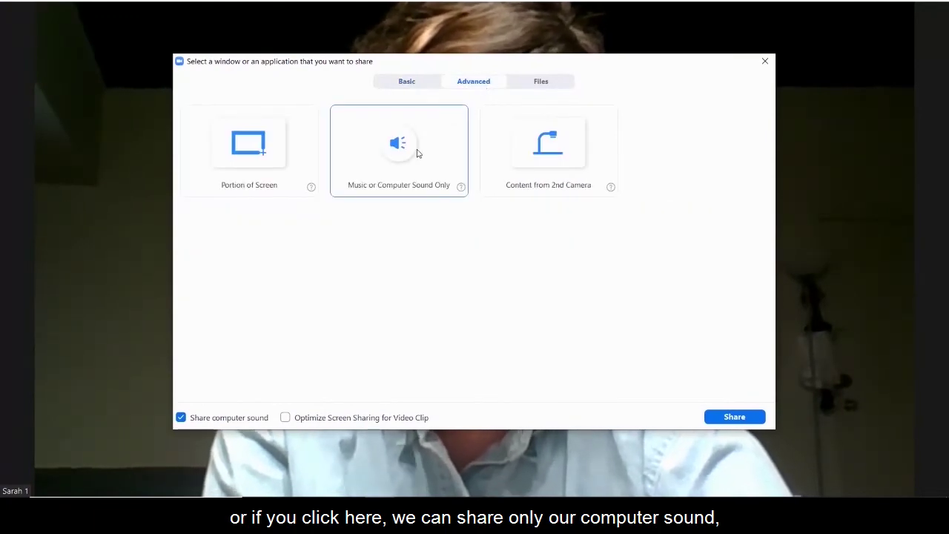
{"action": "left_click", "coordinate": [417, 148]}
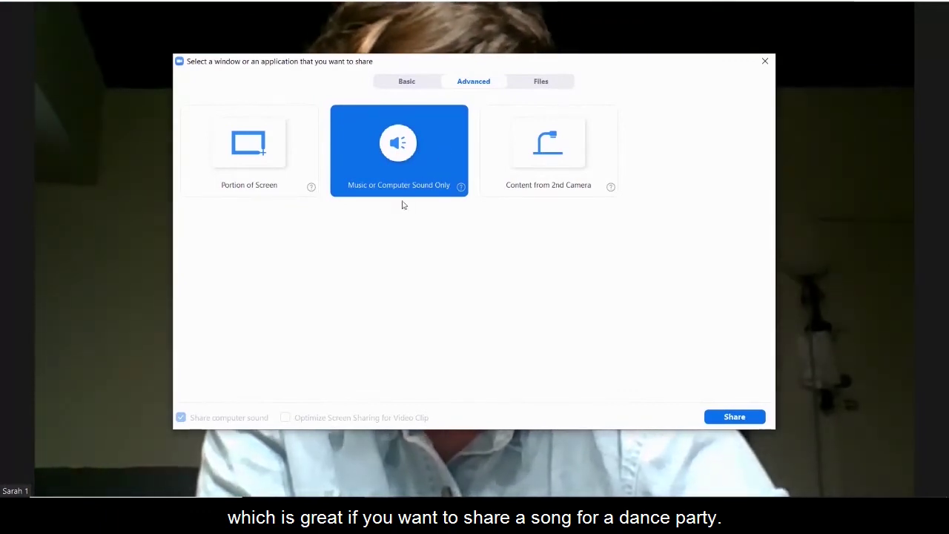
{"action": "left_click", "coordinate": [409, 83]}
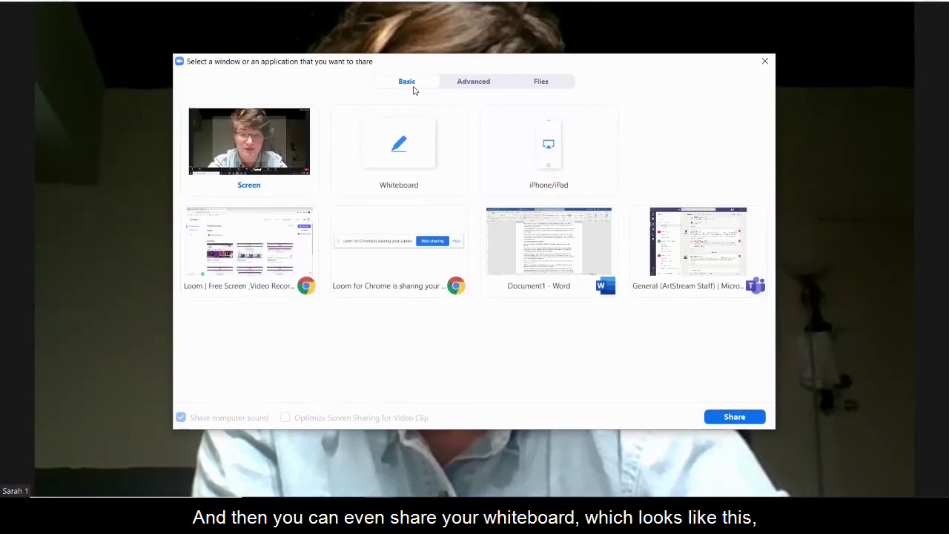
{"action": "left_click", "coordinate": [407, 132]}
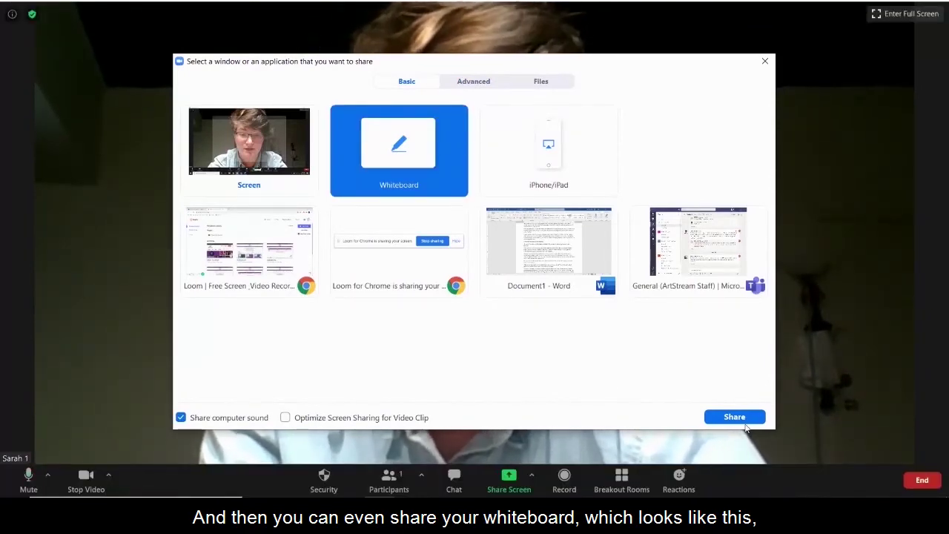
Share the whiteboard and start typing the sea-shells tongue twister on it
{"action": "left_click", "coordinate": [740, 419]}
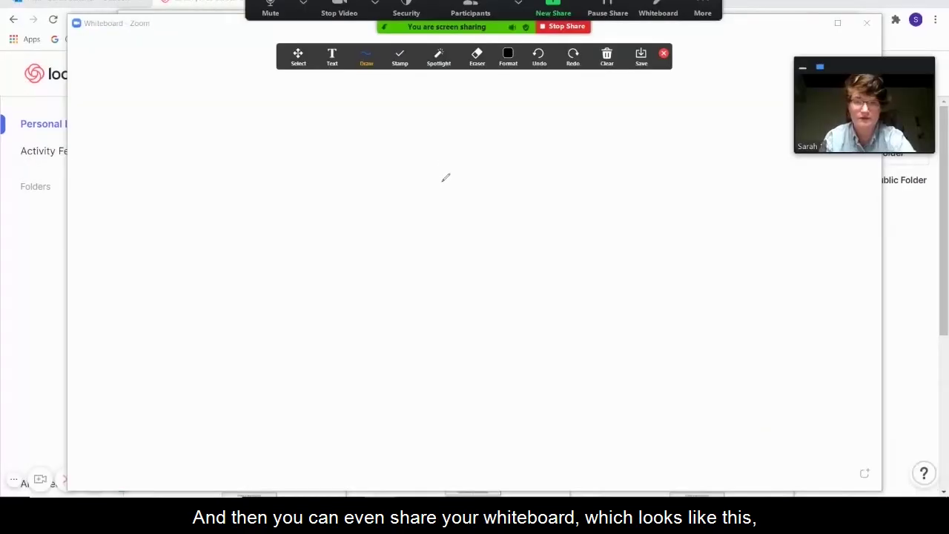
{"action": "left_click", "coordinate": [441, 181]}
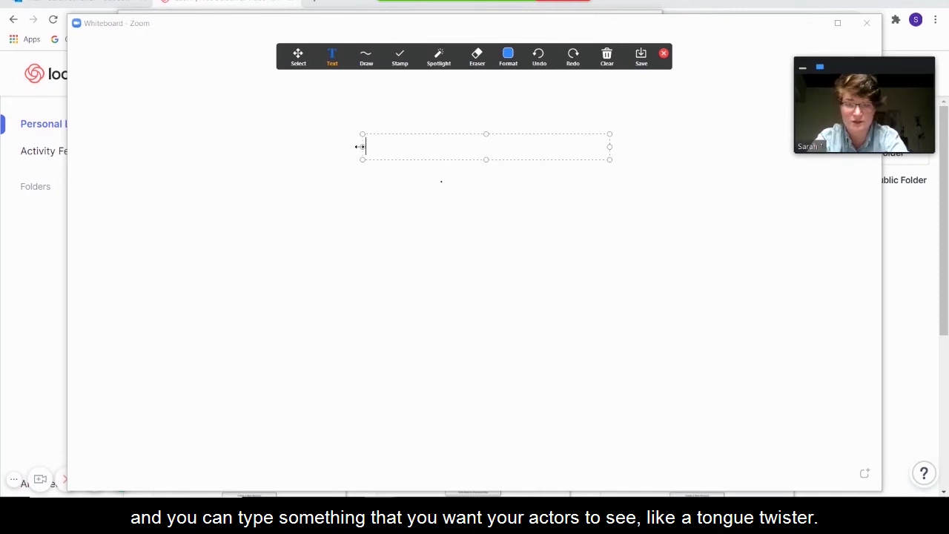
{"action": "type", "text": "Sara"}
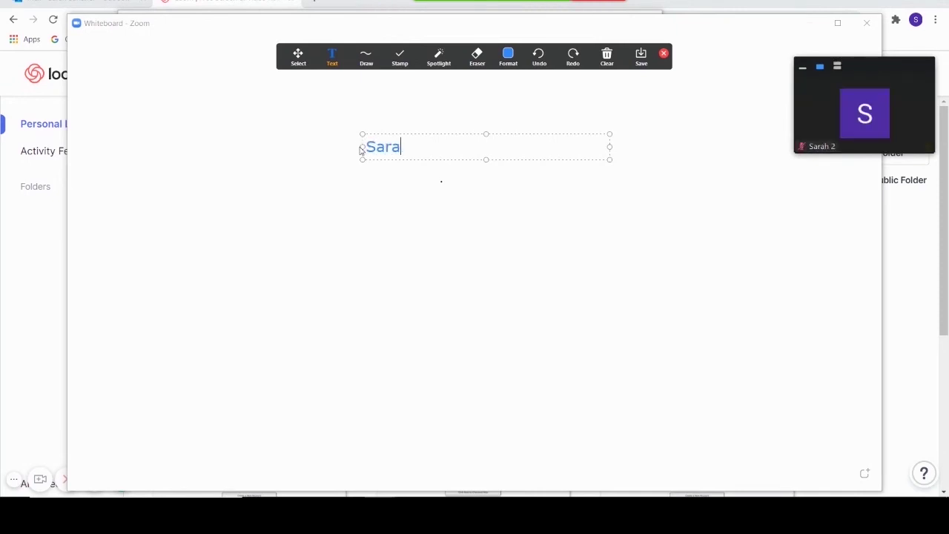